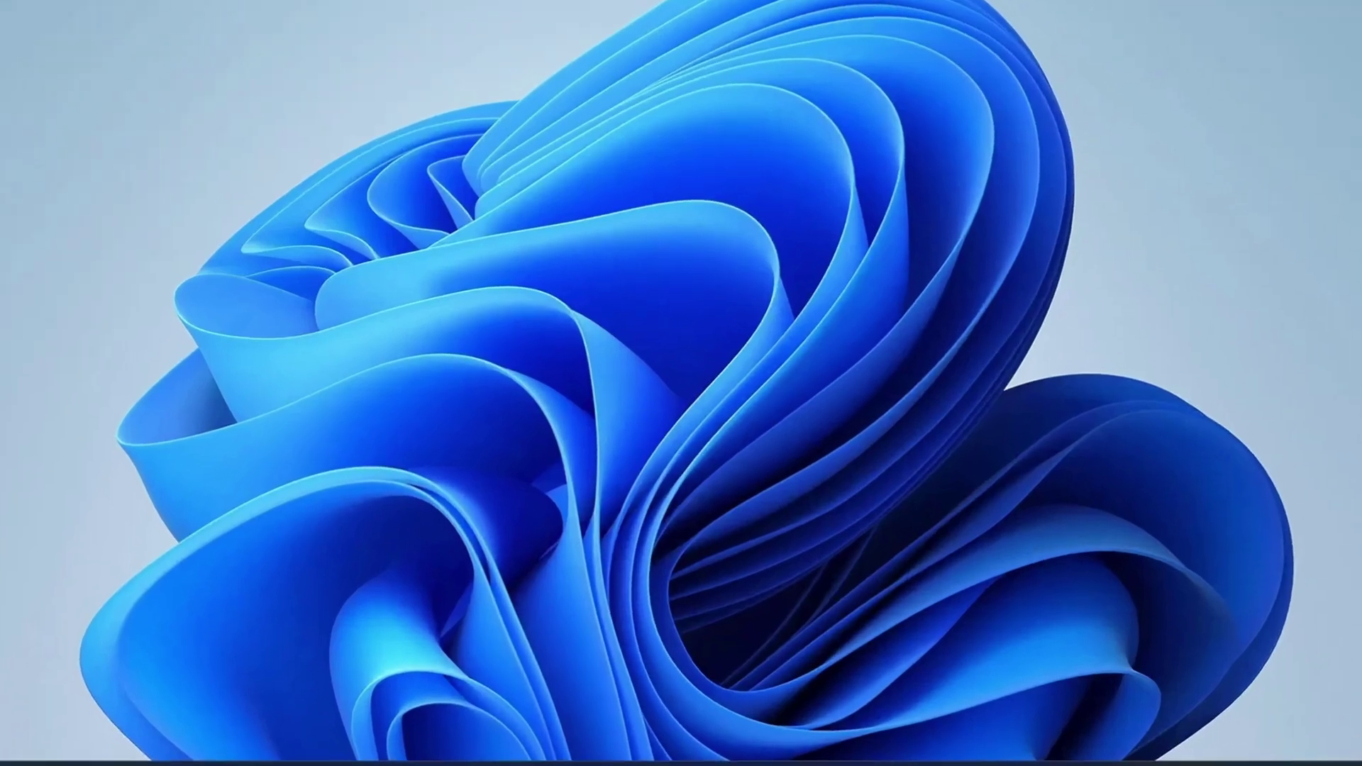
# Open the vids folder and show the ZIP, 7z and TAR compression options for its video file
pyautogui.click(627, 761)
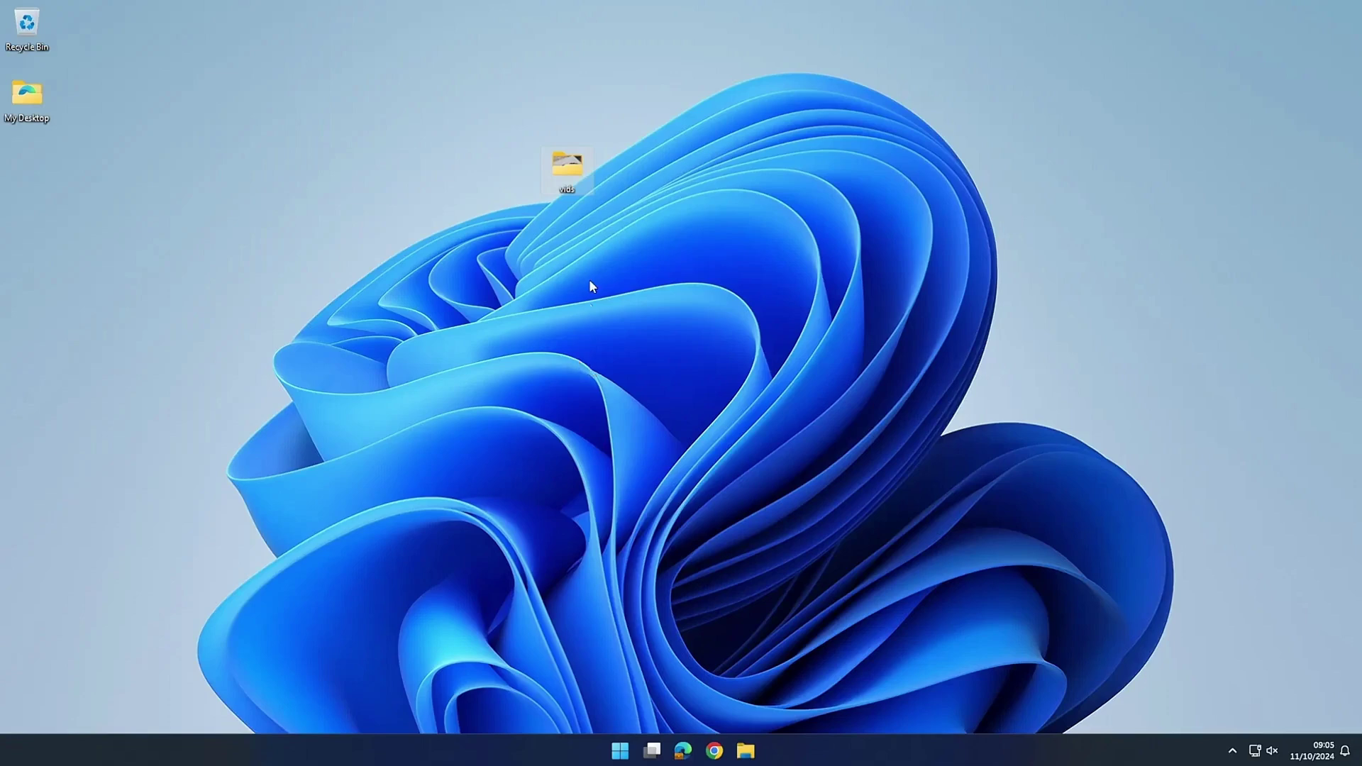
pyautogui.doubleClick(570, 170)
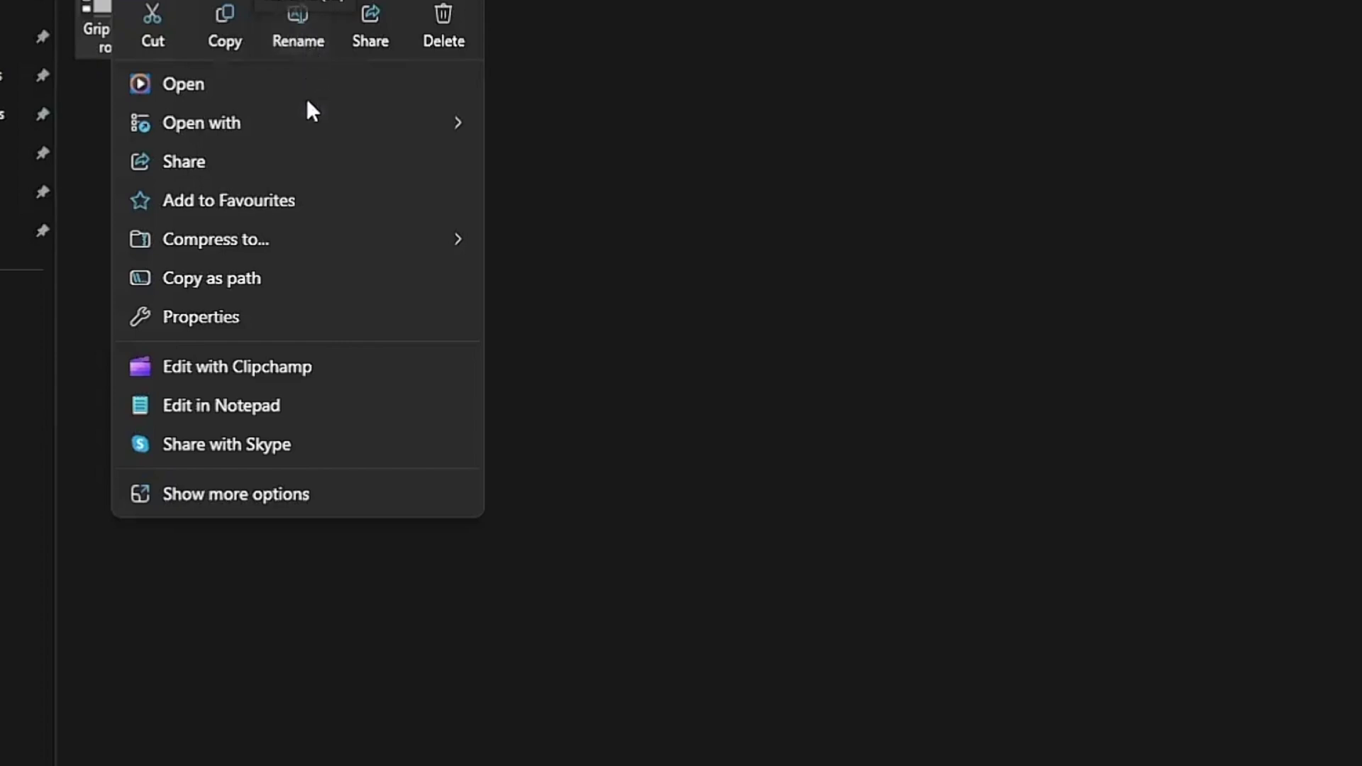
pyautogui.moveTo(264, 248)
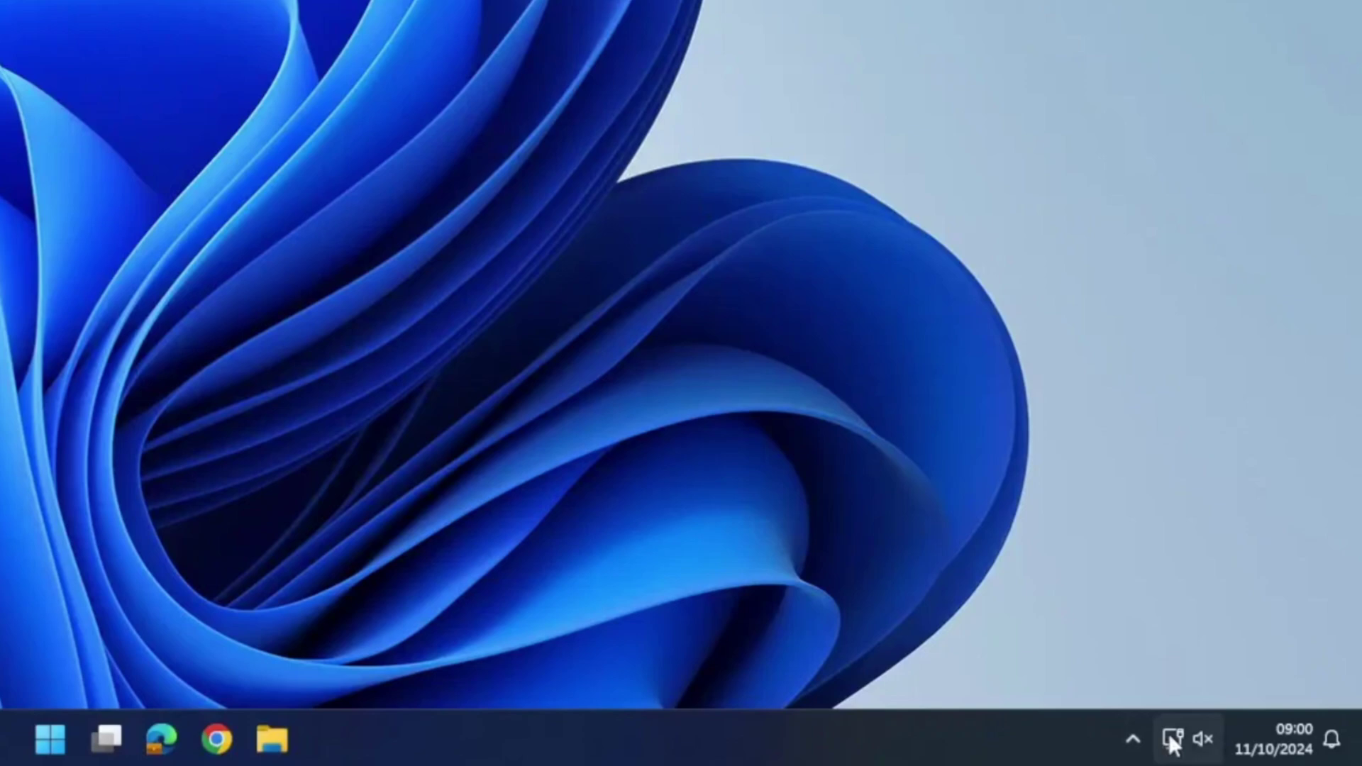
# Turn on Live captions from the Quick Settings panel
pyautogui.click(1172, 739)
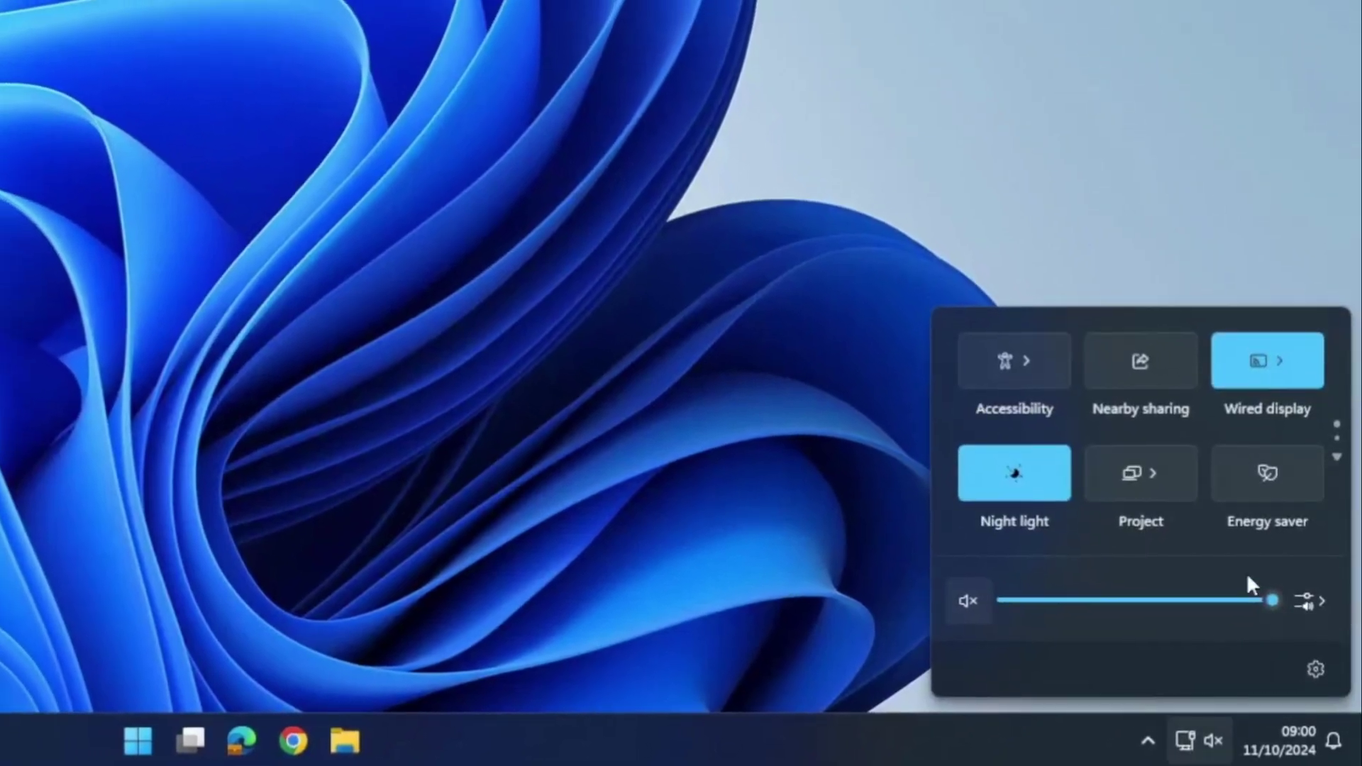
pyautogui.scroll(-2, 1148, 370)
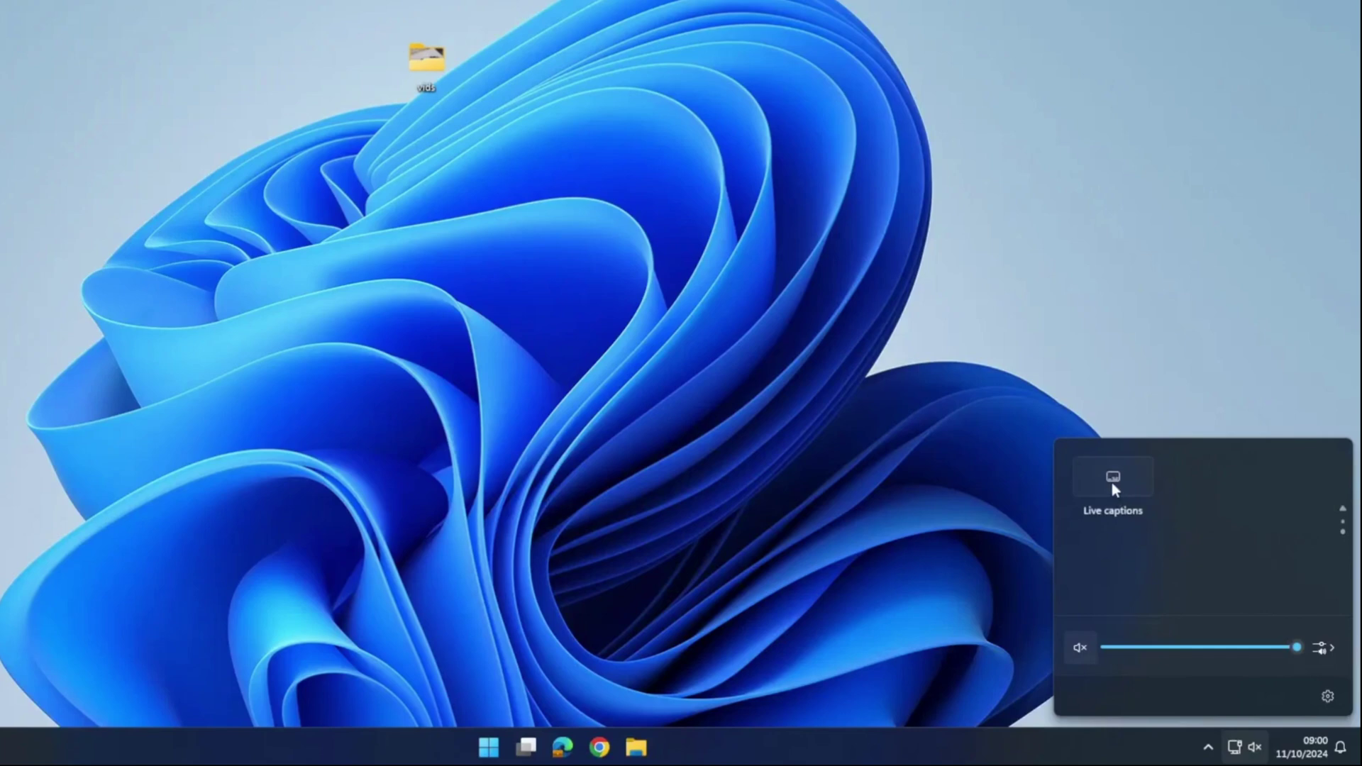
pyautogui.click(1090, 454)
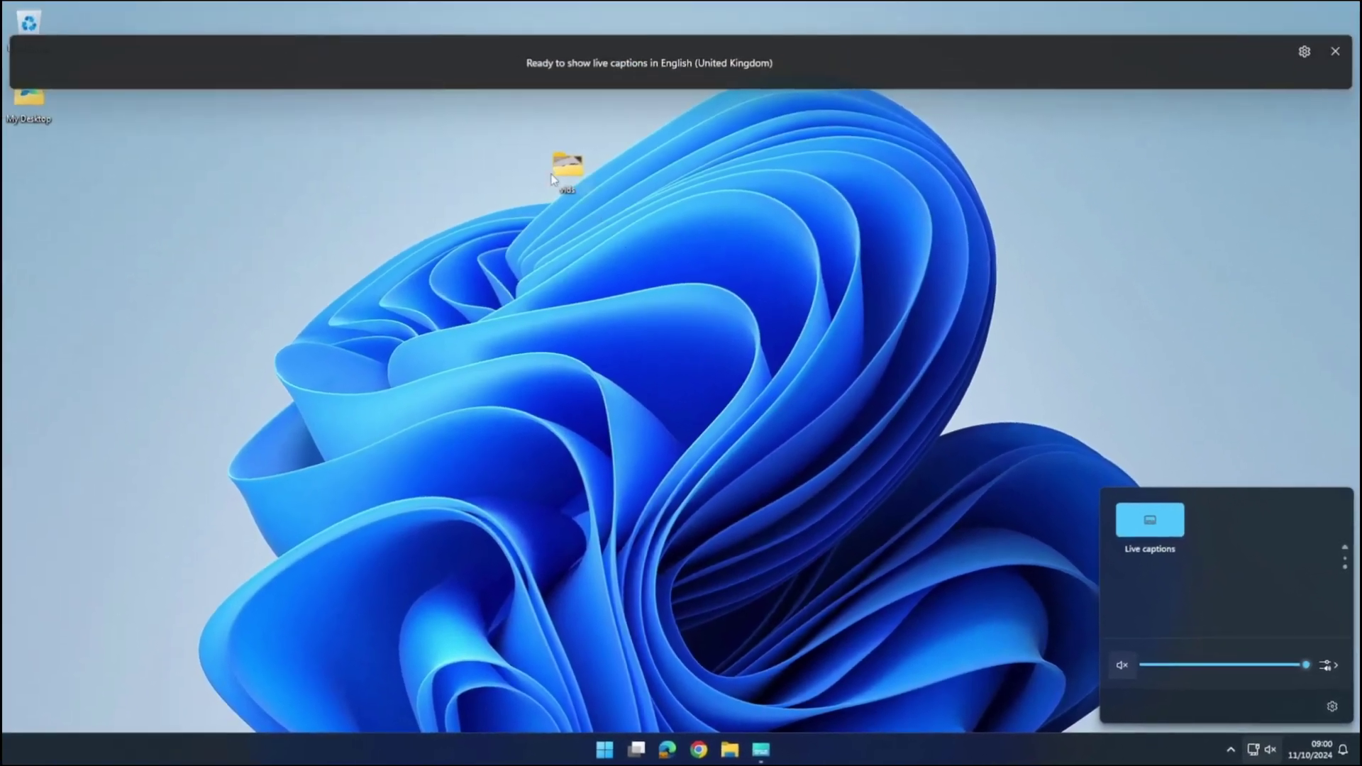
# Play Gripit-MarxmanPro-tool.mp4 from the vids folder on the desktop
pyautogui.click(561, 171)
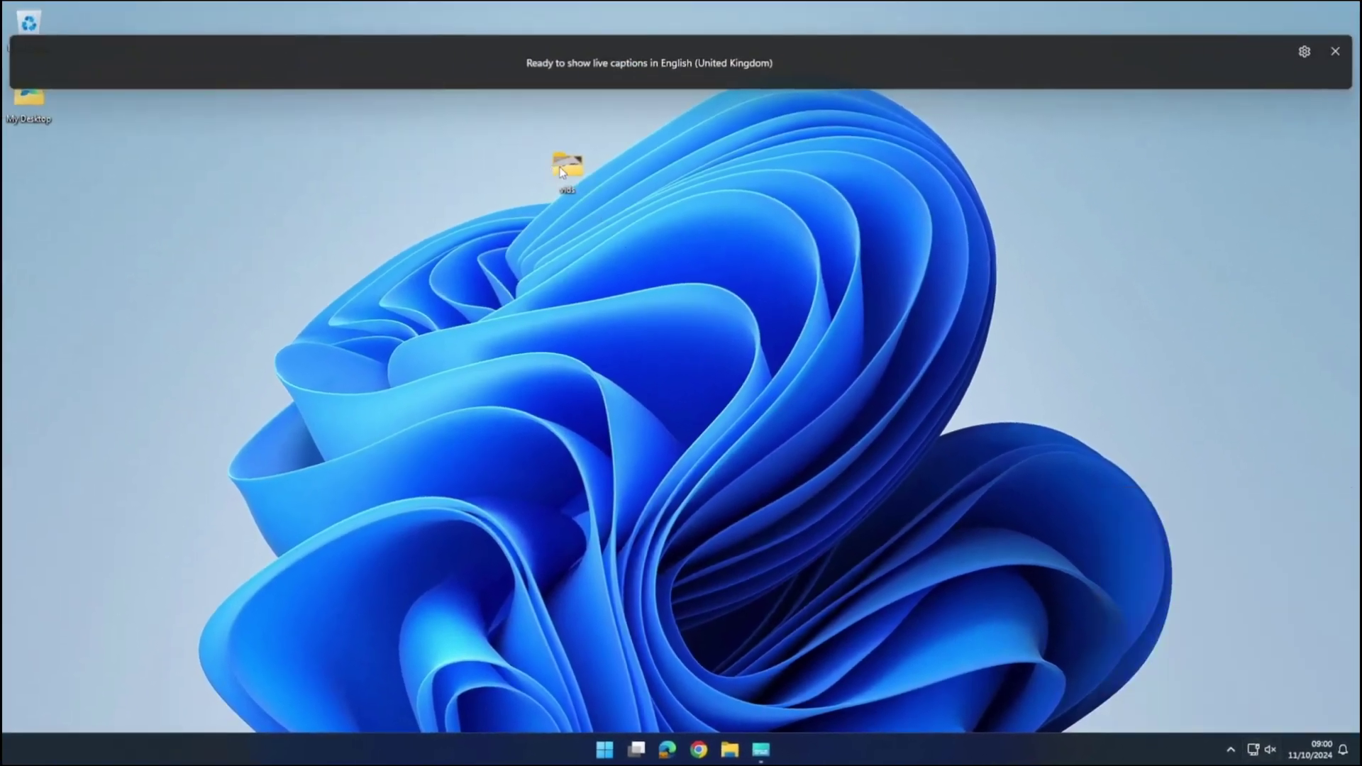
pyautogui.doubleClick(560, 171)
pyautogui.doubleClick(172, 165)
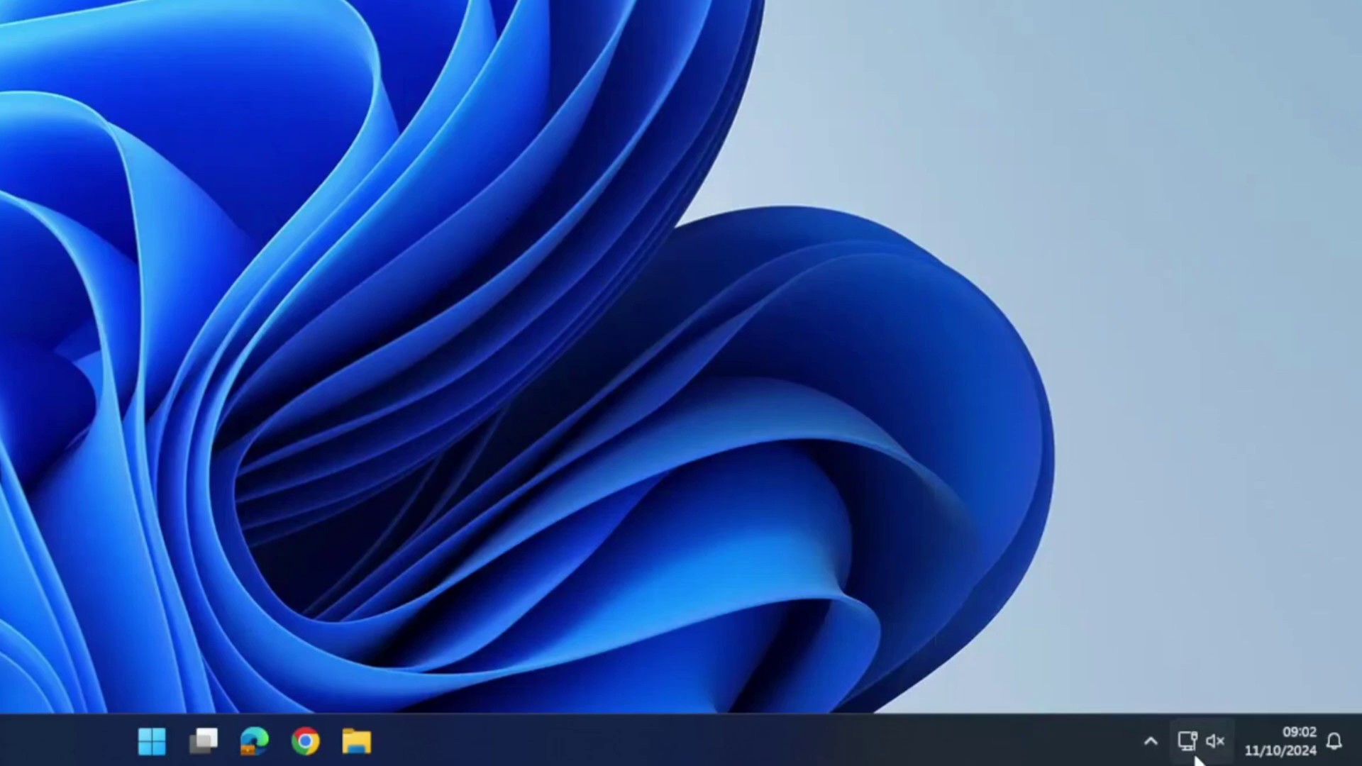
# Switch on the Energy saver tile in Quick Settings
pyautogui.click(1203, 752)
pyautogui.click(1277, 473)
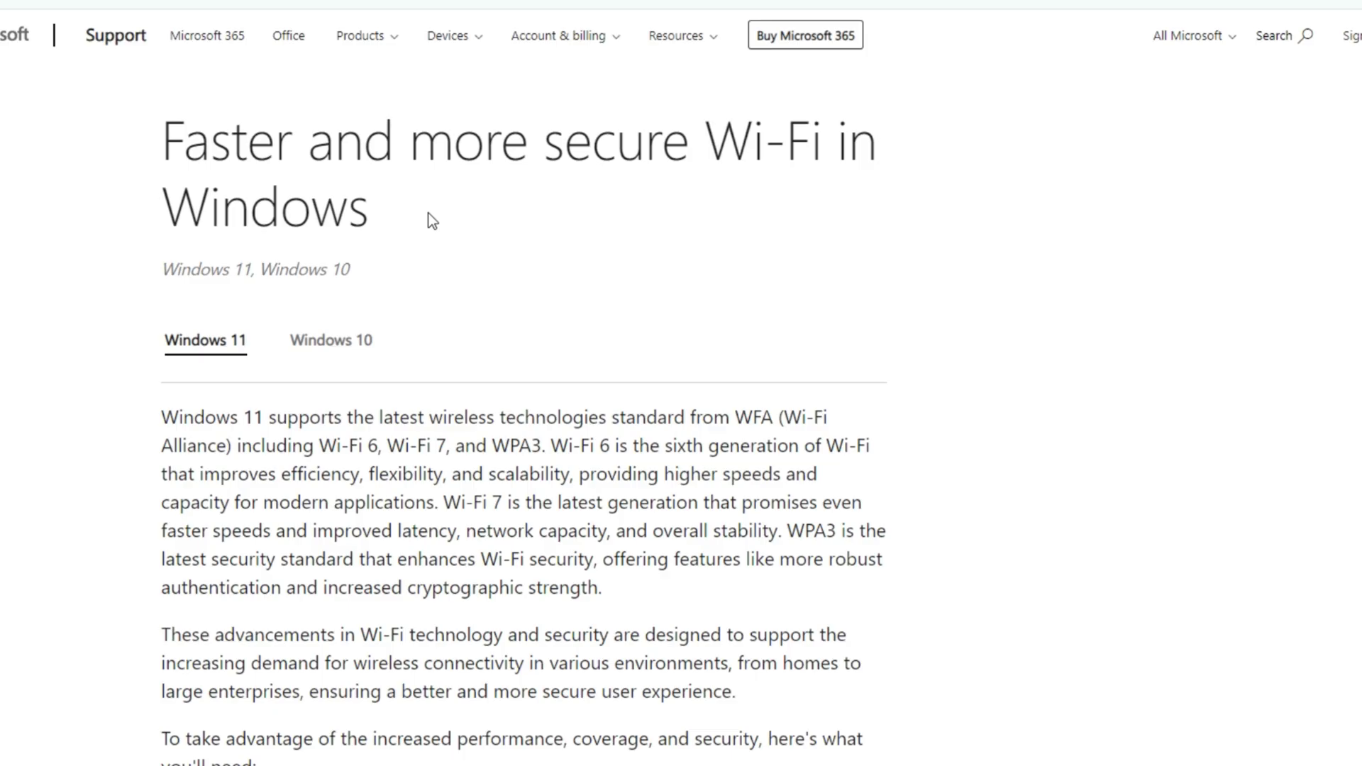
# Scroll the Wi-Fi support article down to the Wi-Fi 7 features section
pyautogui.scroll(-3, 429, 212)
pyautogui.scroll(3, 429, 213)
pyautogui.scroll(-6, 428, 213)
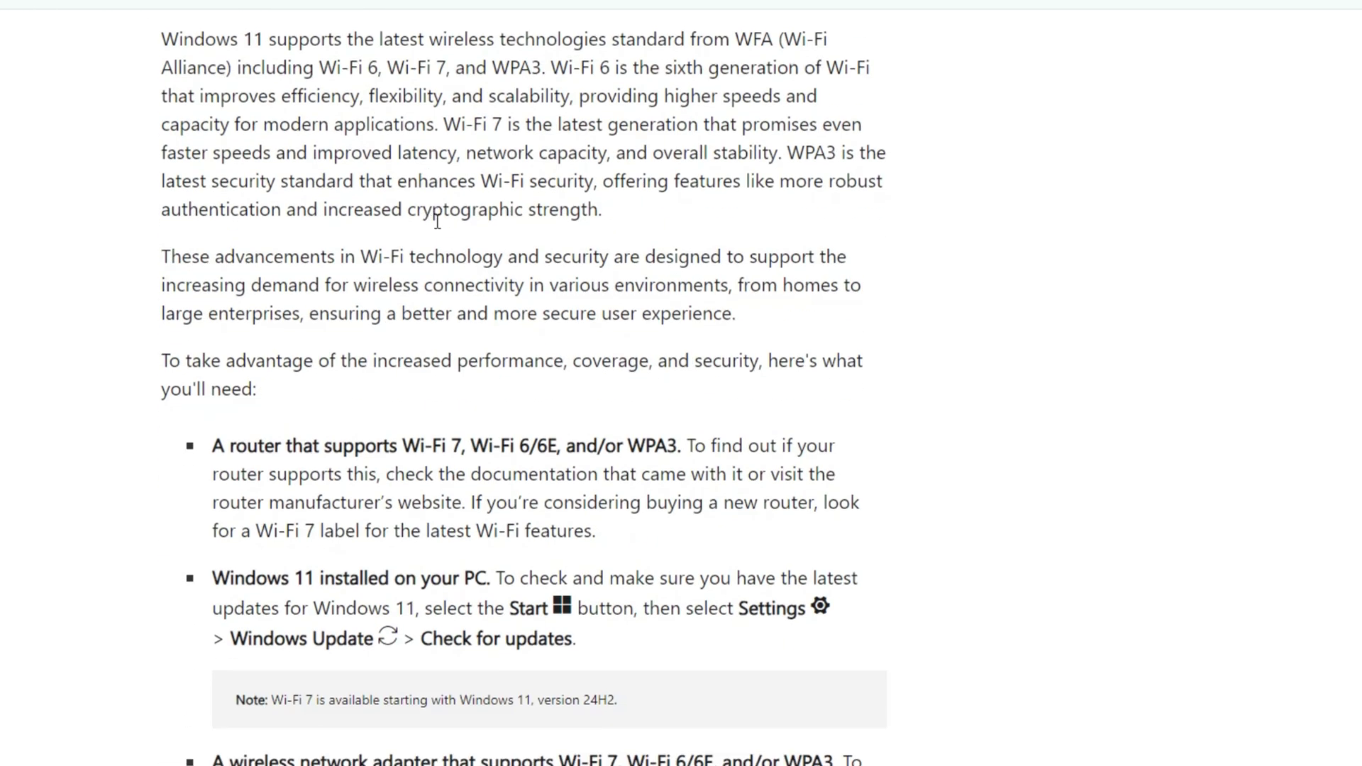
pyautogui.scroll(-4, 437, 222)
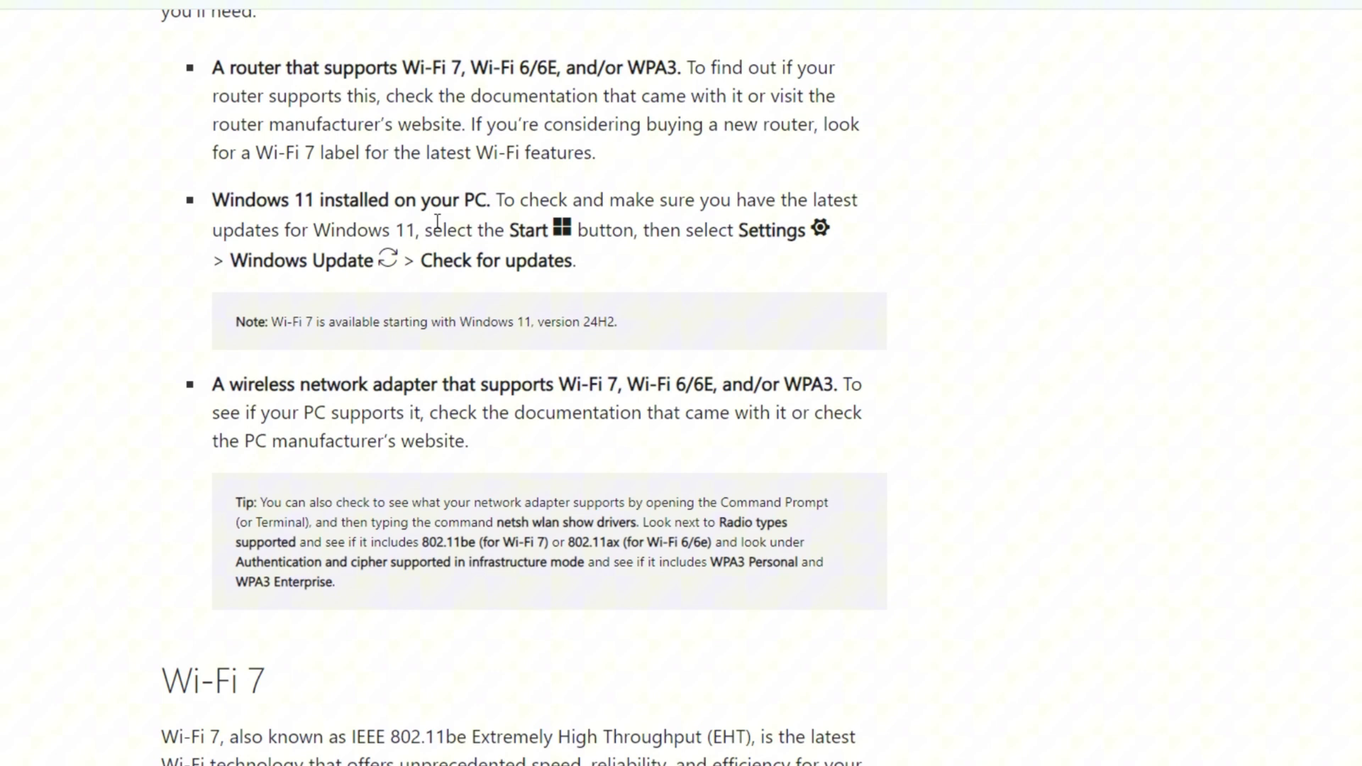
pyautogui.scroll(-2, 428, 213)
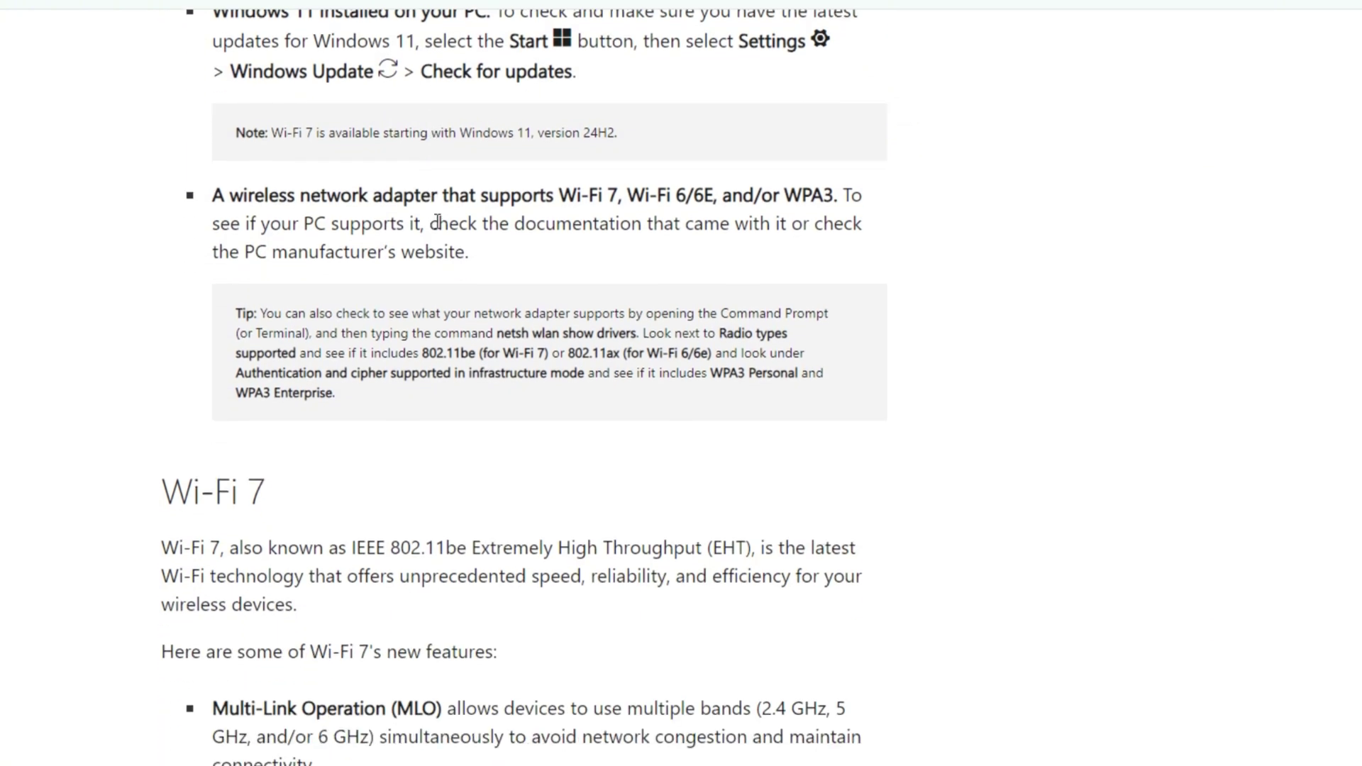
pyautogui.scroll(-4, 437, 221)
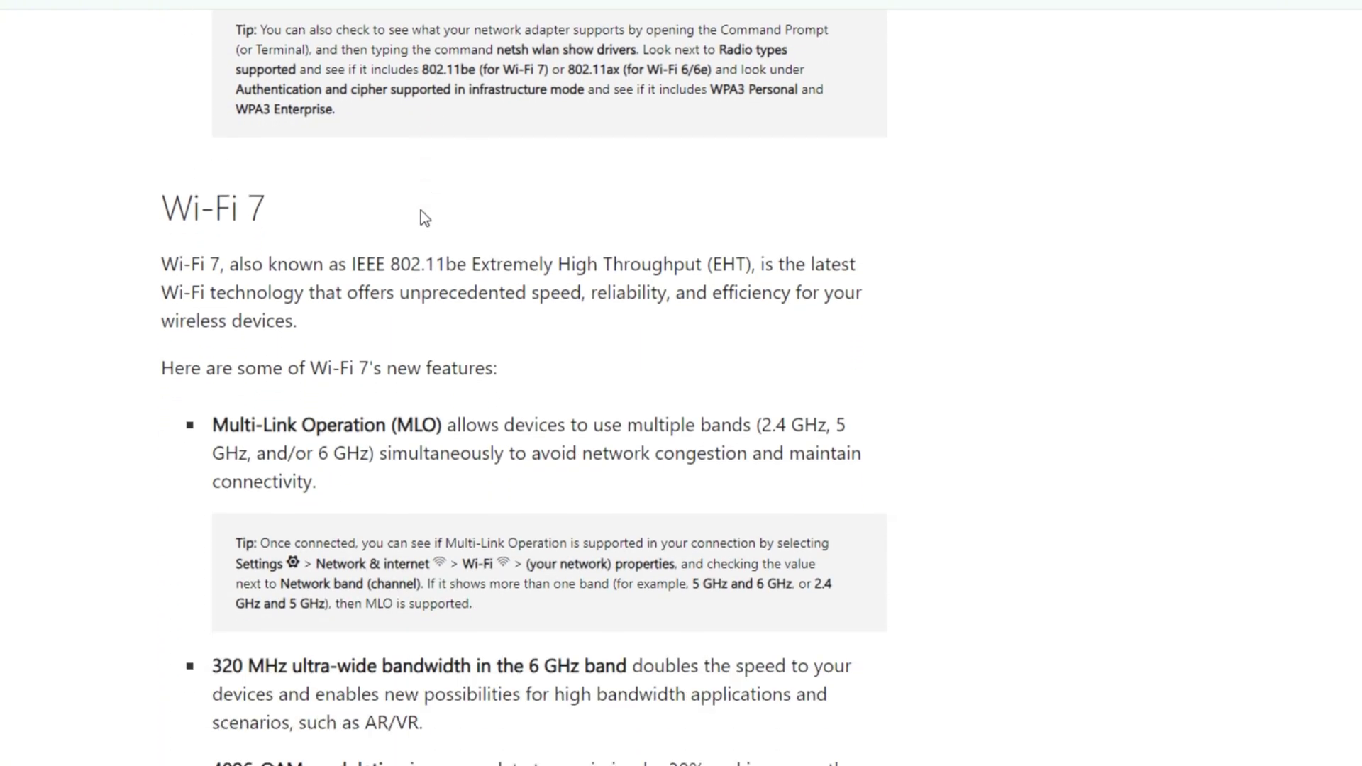
pyautogui.scroll(-4, 419, 210)
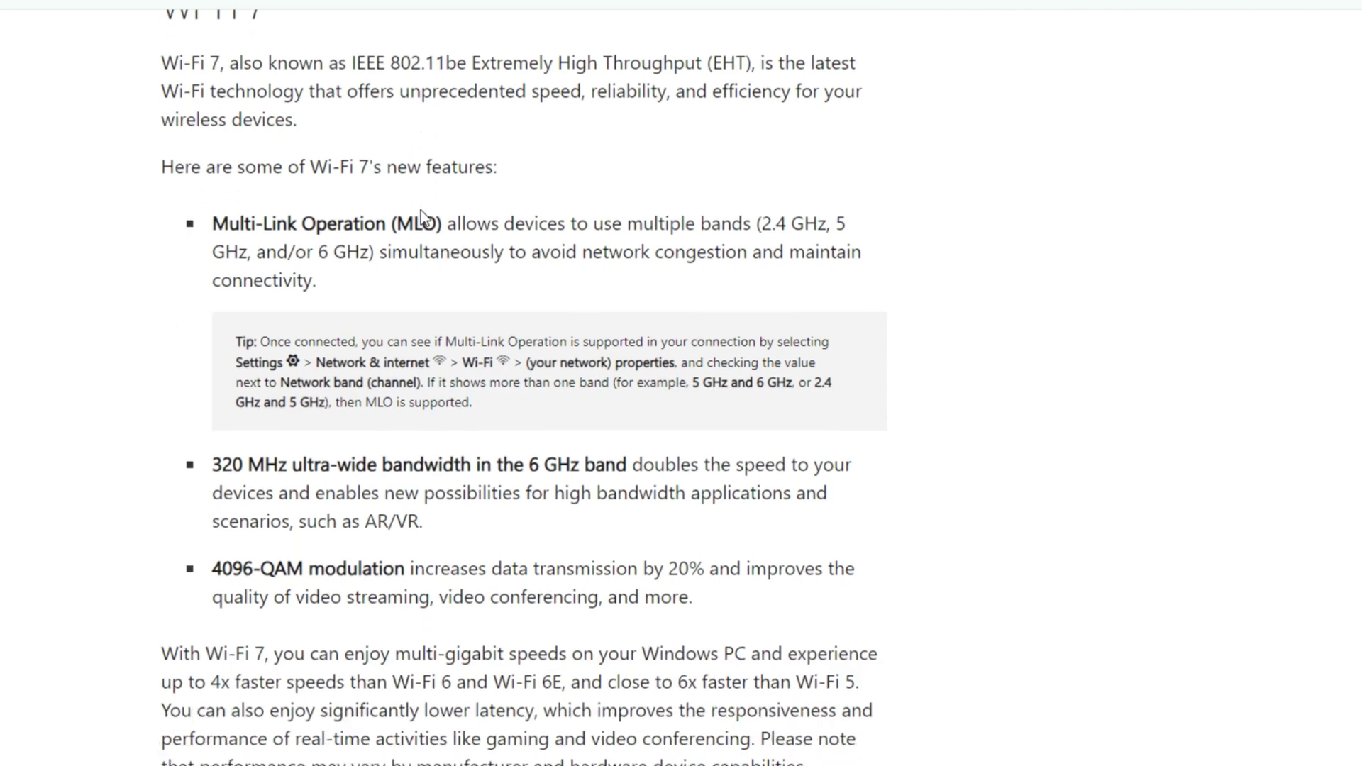
pyautogui.scroll(-1, 420, 210)
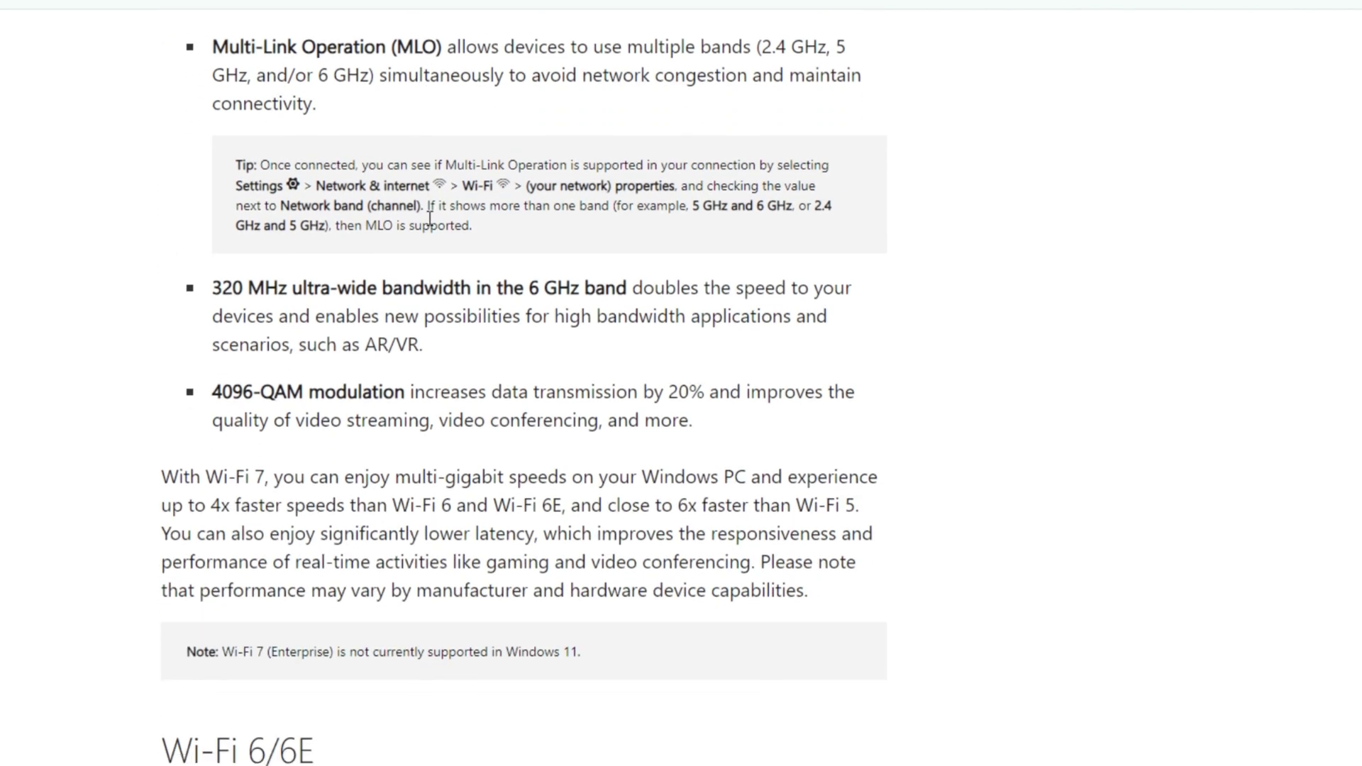
pyautogui.scroll(3, 430, 218)
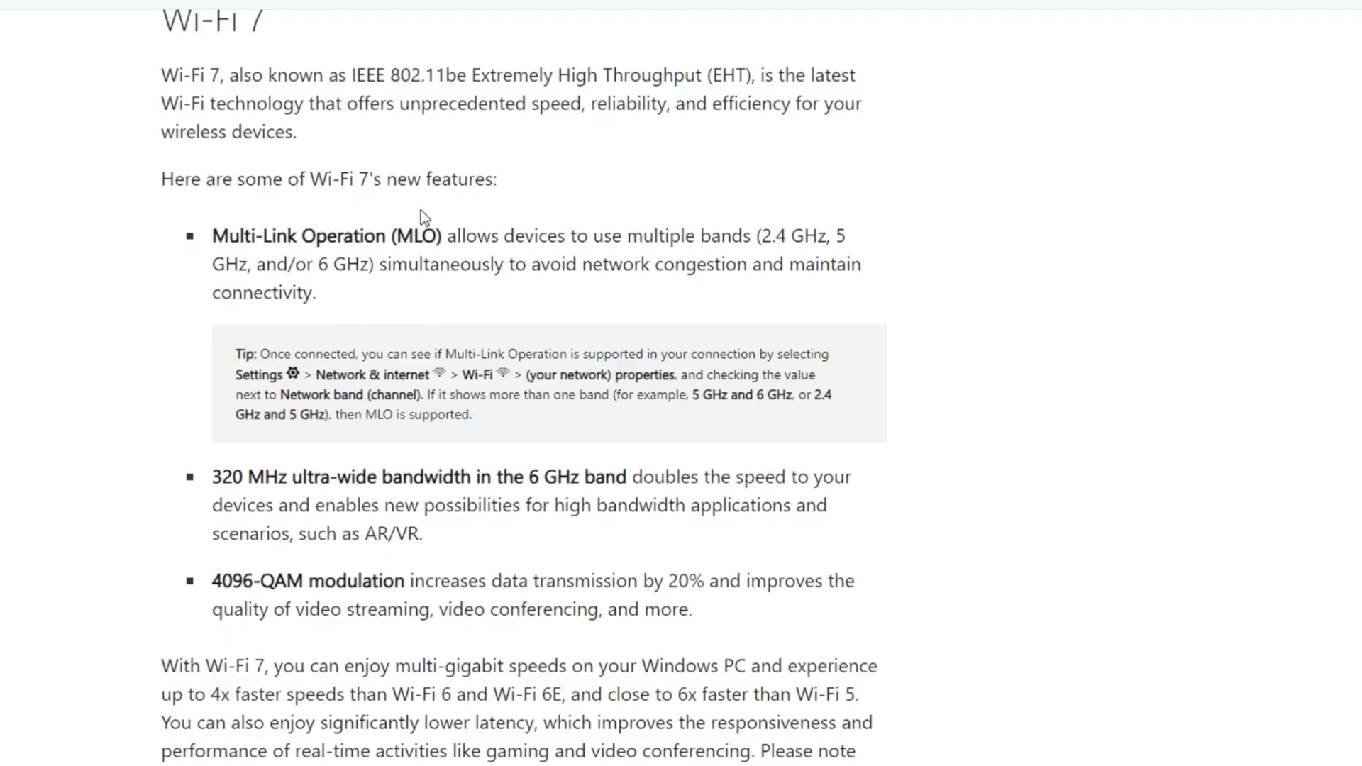
pyautogui.scroll(12, 419, 210)
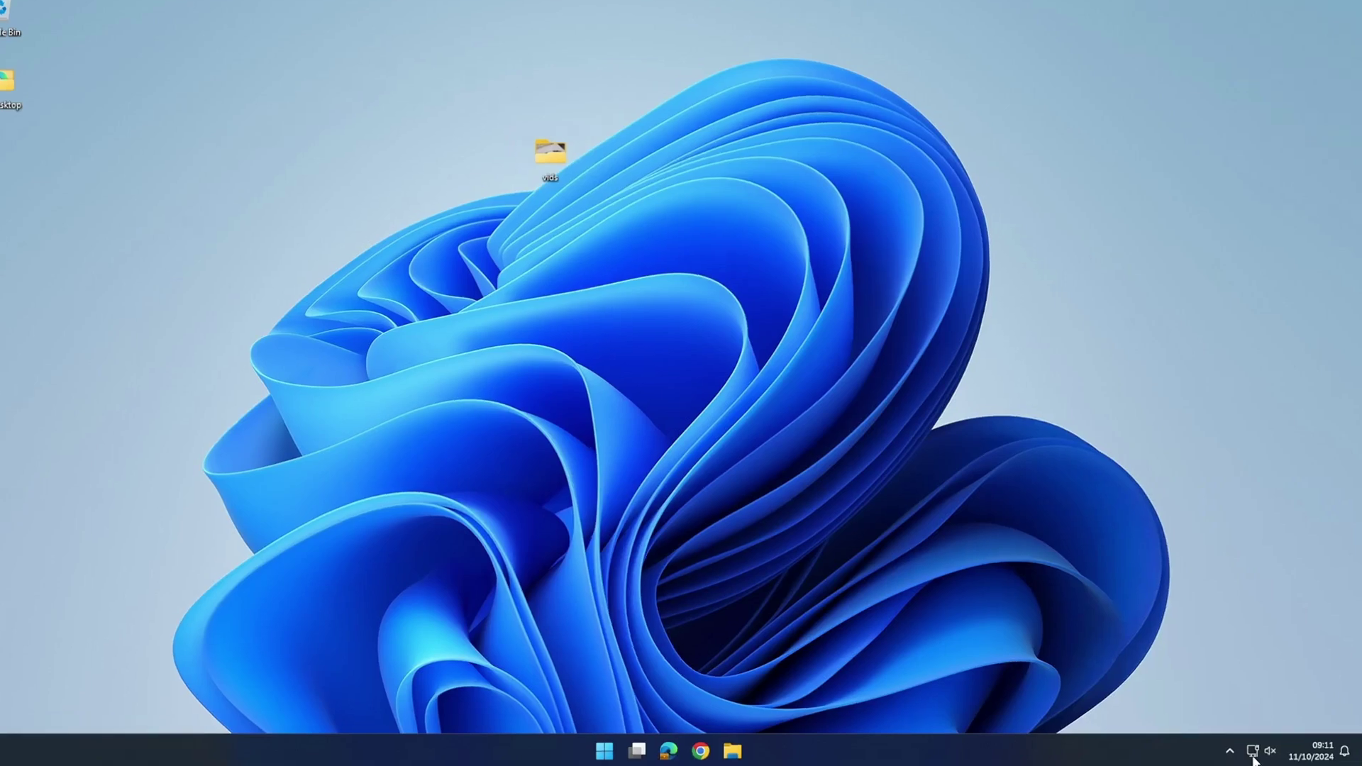
# Drag the Live captions tile to a new spot among the Quick Settings tiles
pyautogui.click(1252, 753)
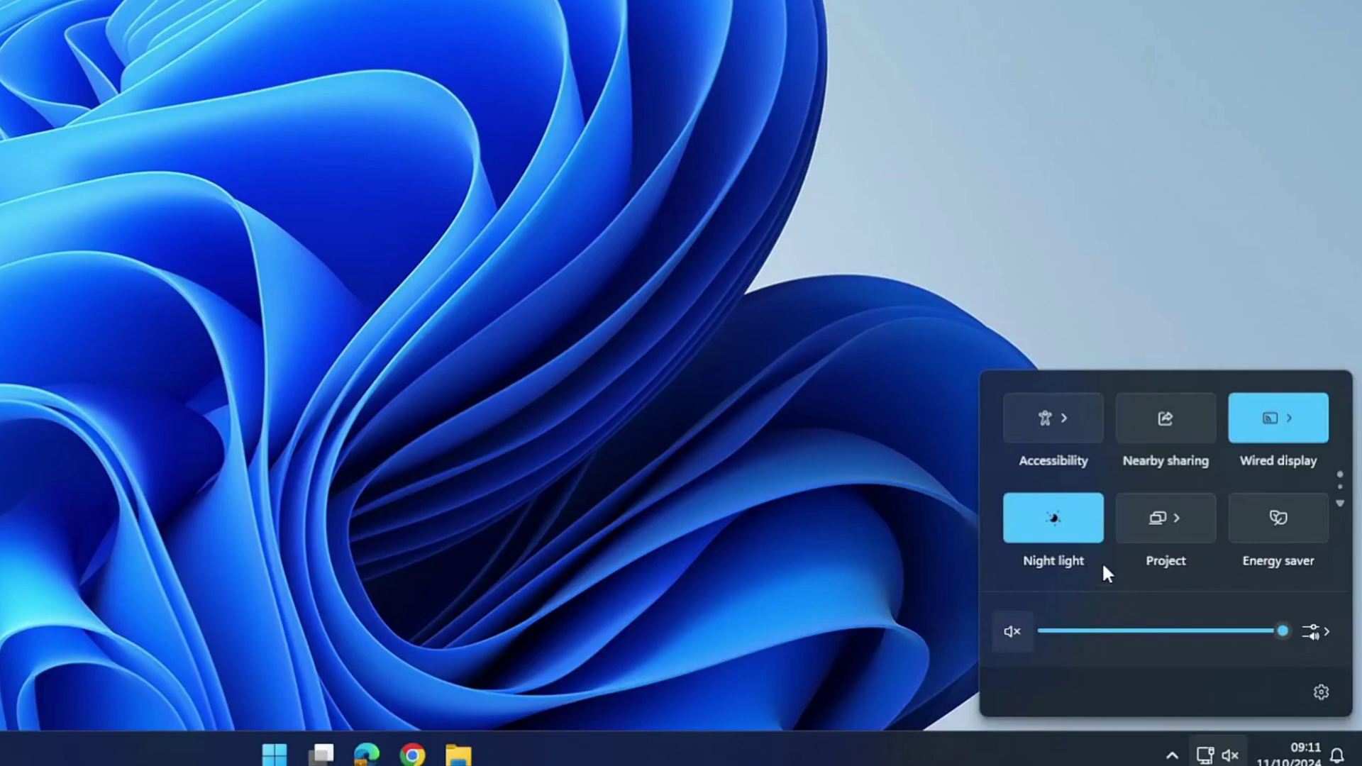
pyautogui.scroll(-1, 1116, 542)
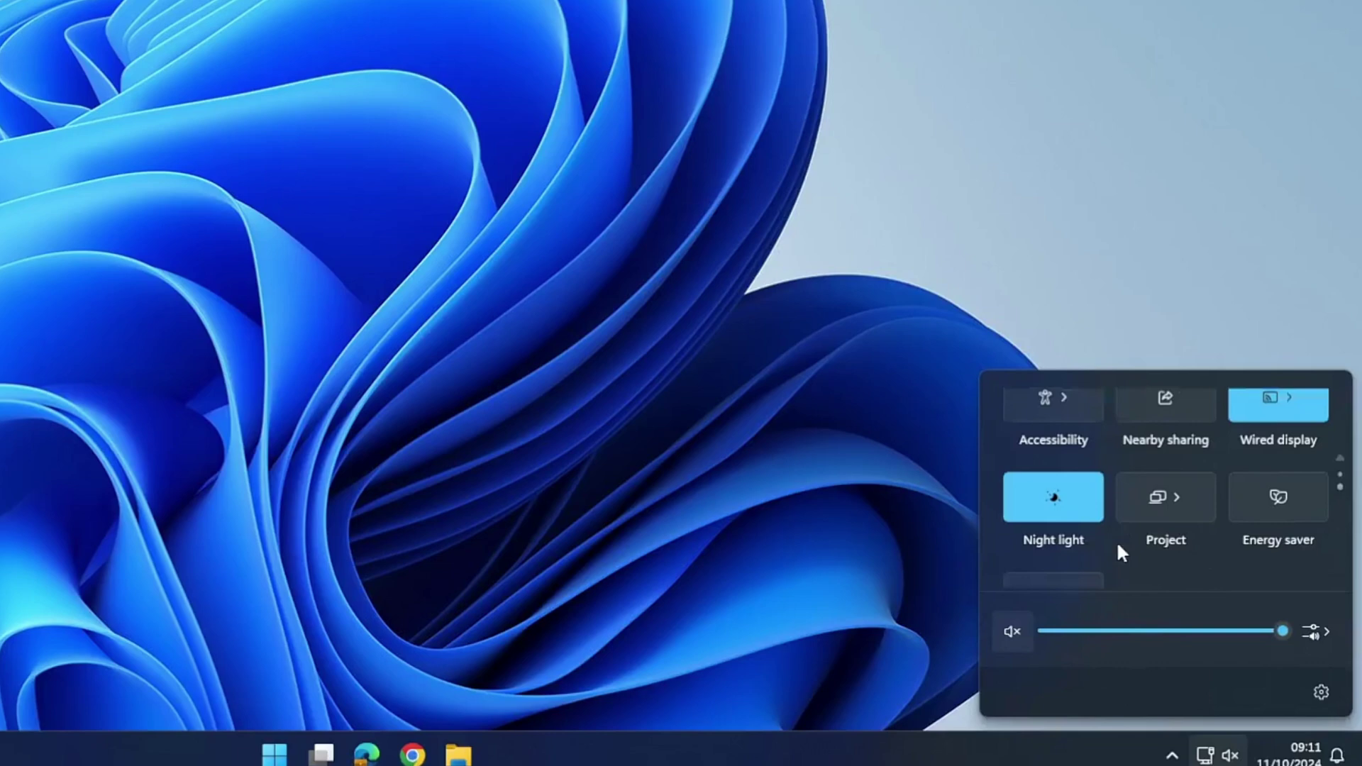
pyautogui.moveTo(1062, 431); pyautogui.dragTo(1168, 430)
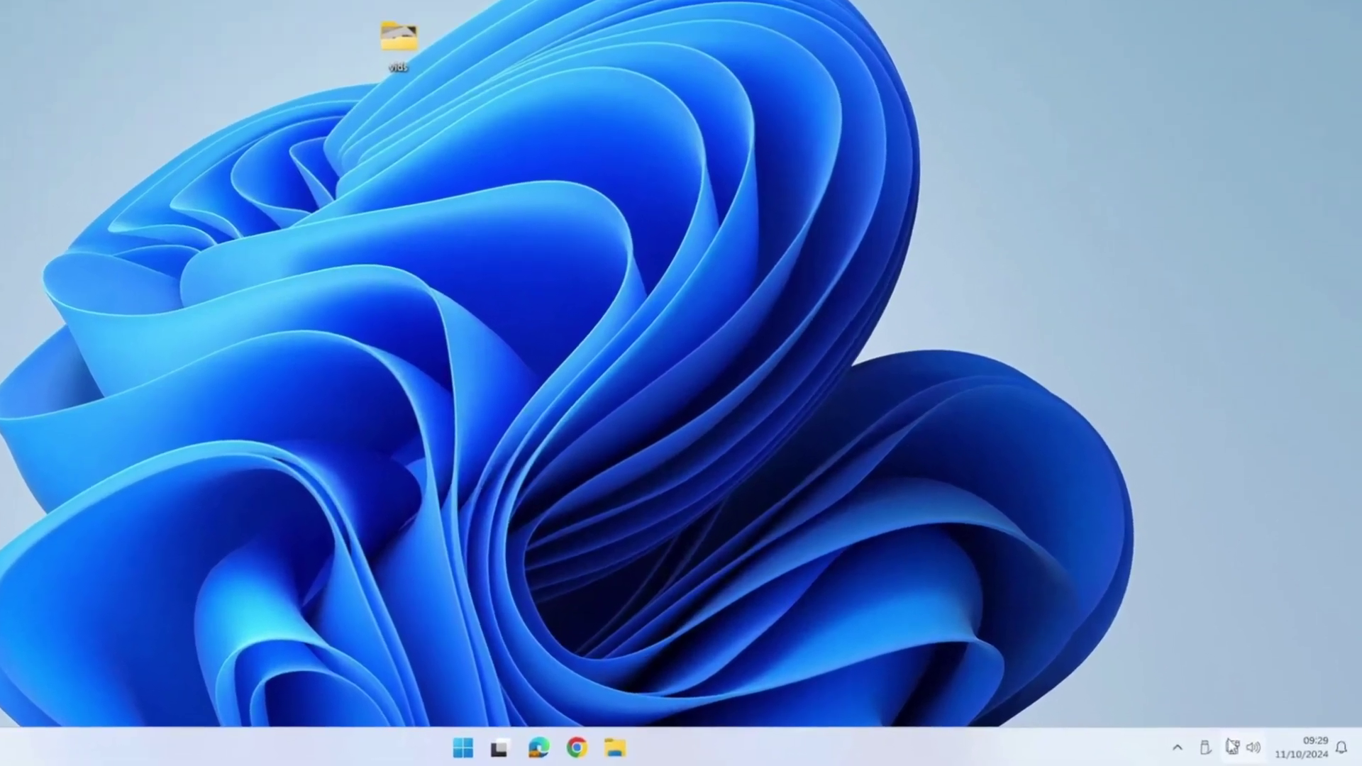
# Reveal the saved RLSWIFI network password and its QR code in the Wi-Fi properties
pyautogui.click(1239, 747)
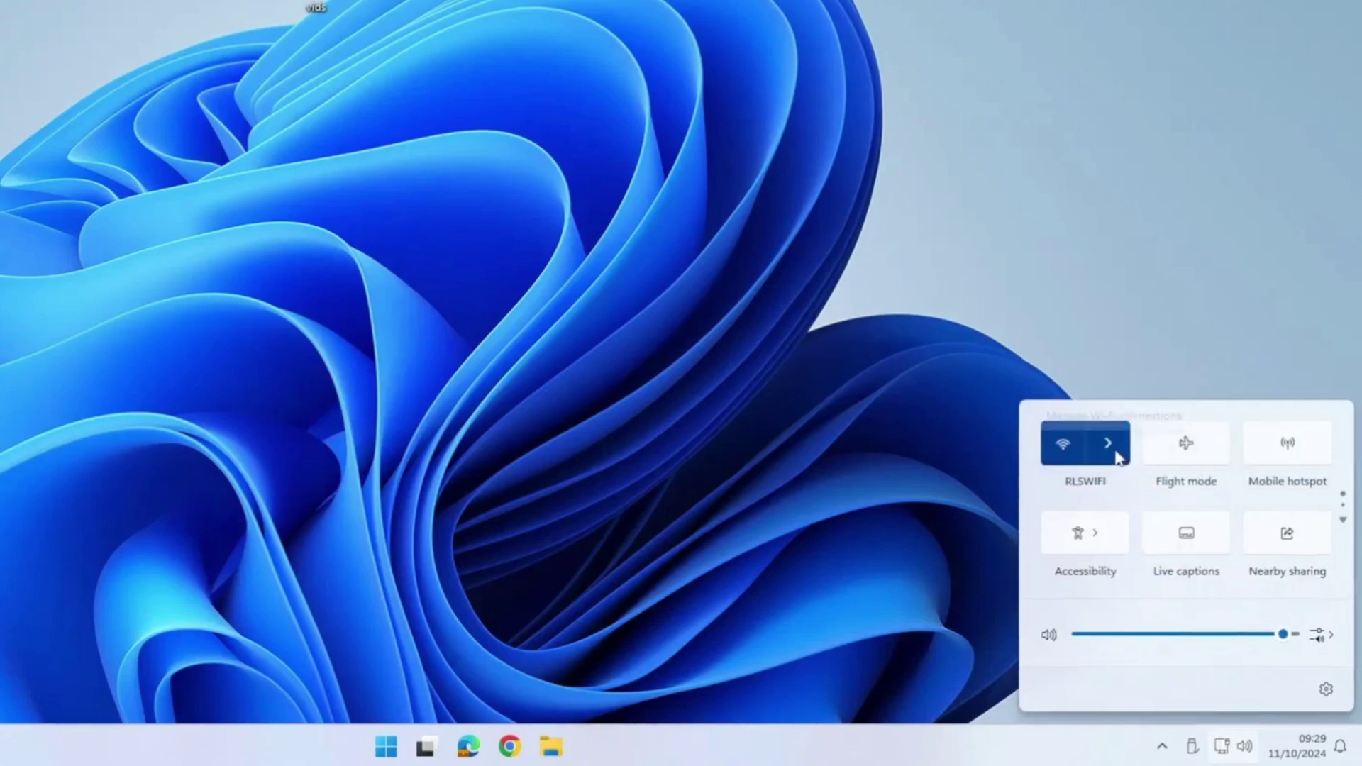
pyautogui.click(1101, 456)
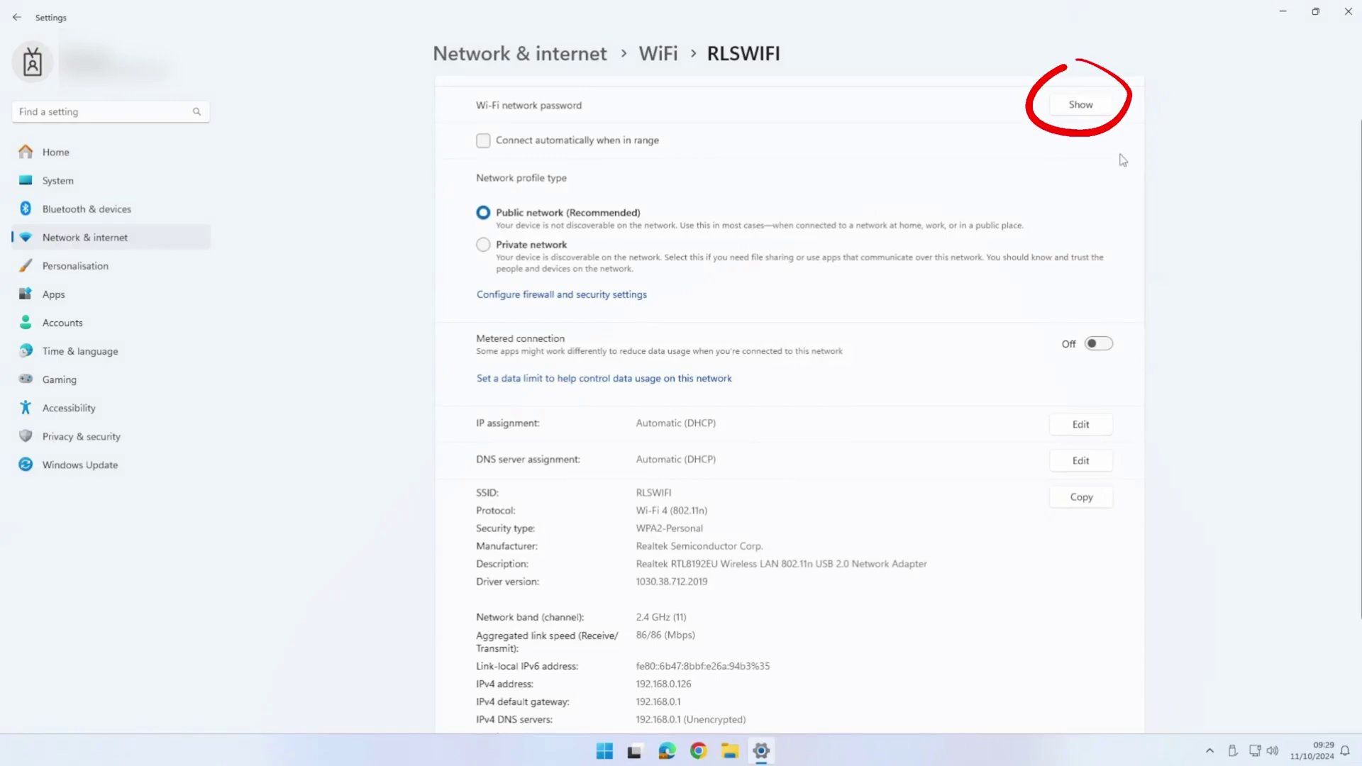
pyautogui.click(1081, 106)
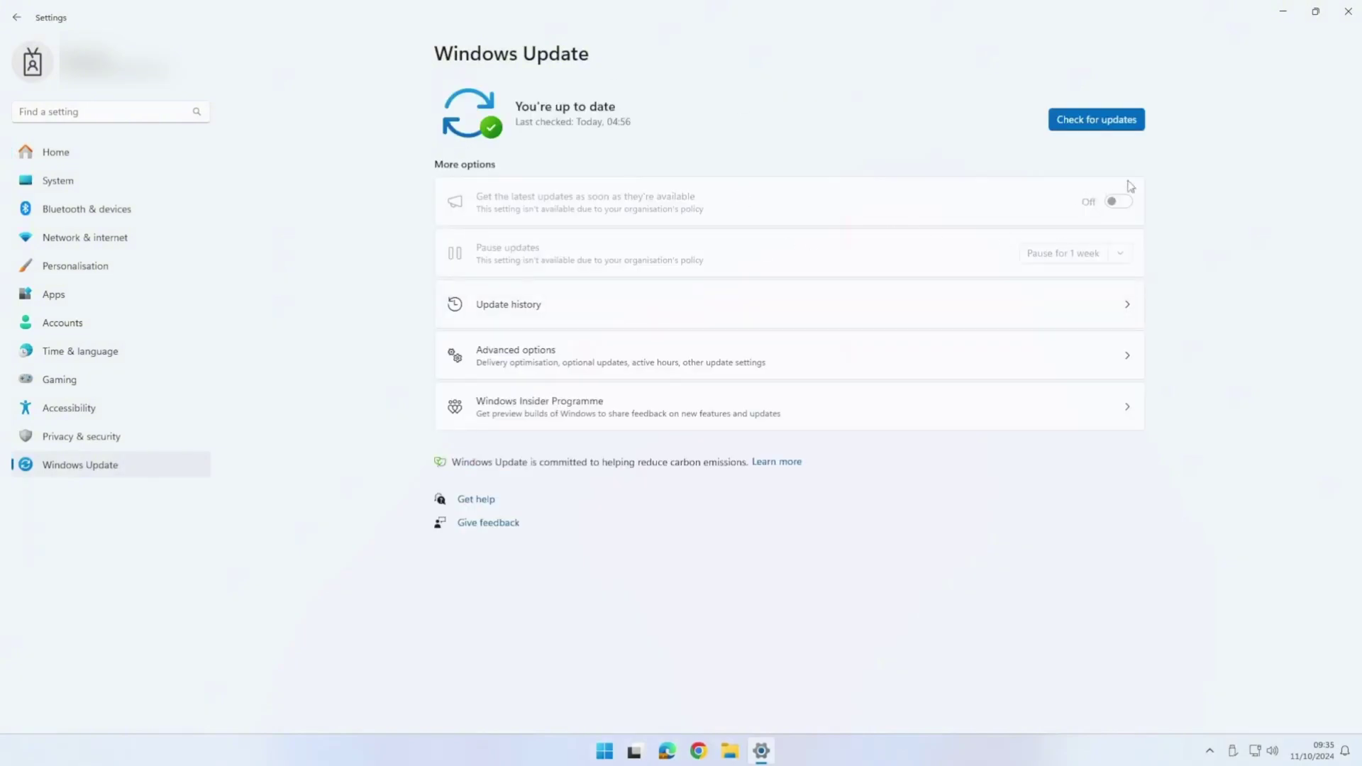
# Start a fresh Windows Update check, then close Settings
pyautogui.click(1093, 122)
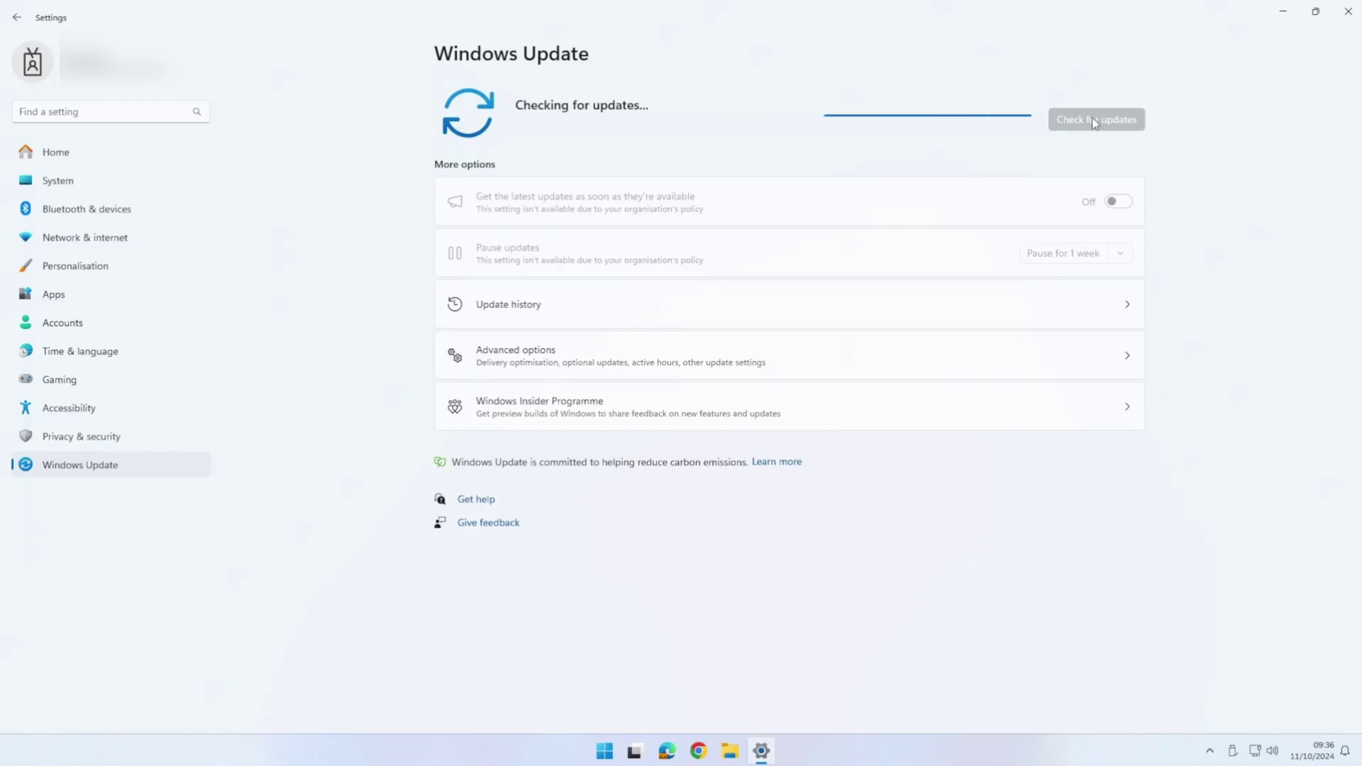
pyautogui.click(1347, 11)
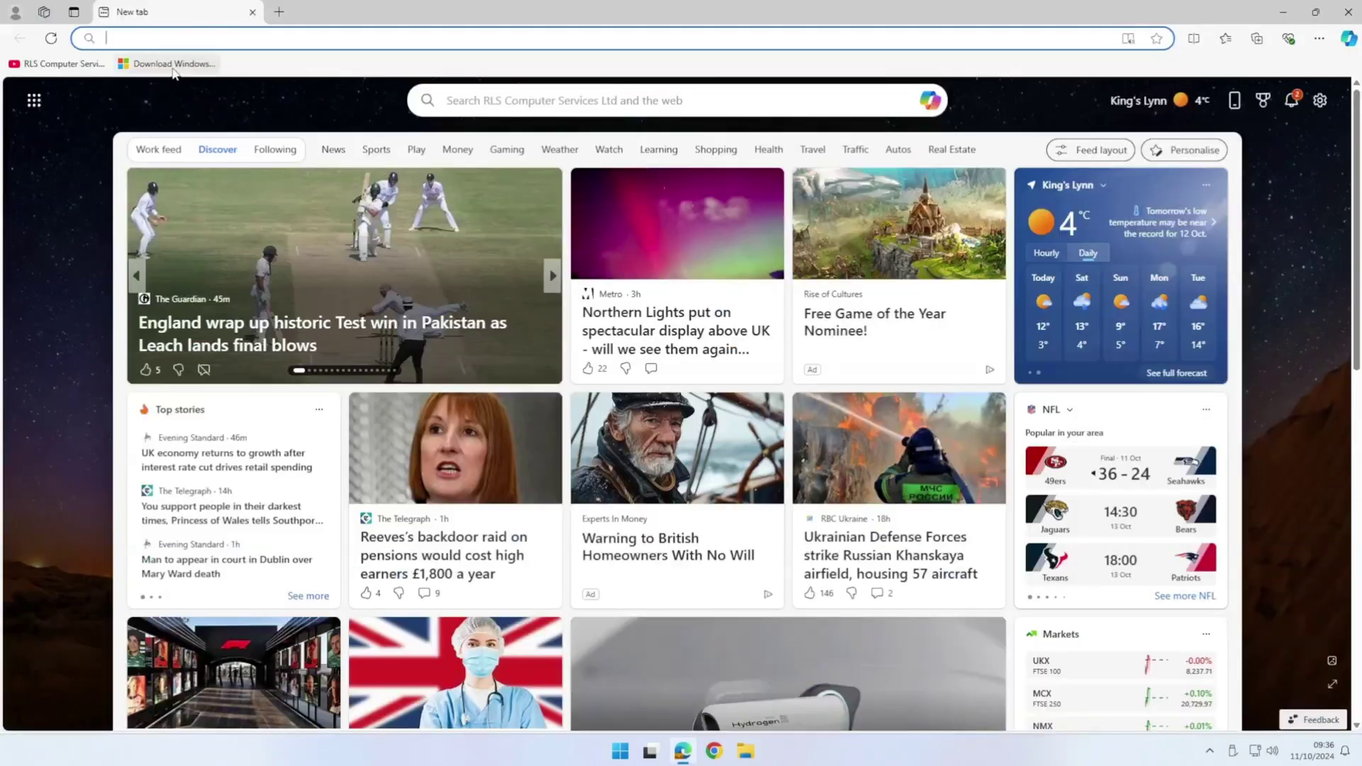
# Load Microsoft's Download Windows 11 page from the Edge favourites bar
pyautogui.click(173, 66)
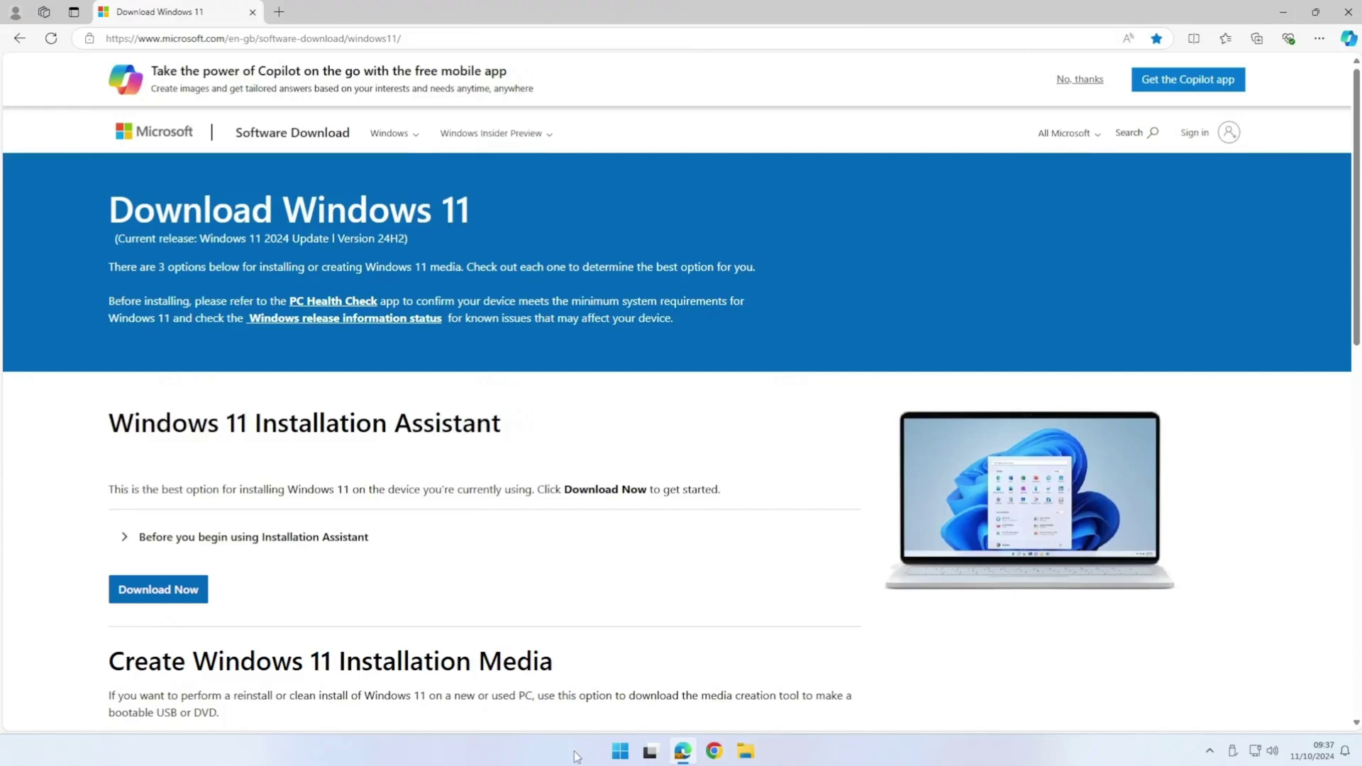
# Search 'windows reco' from Start and open the Control Panel Recovery page
pyautogui.click(619, 753)
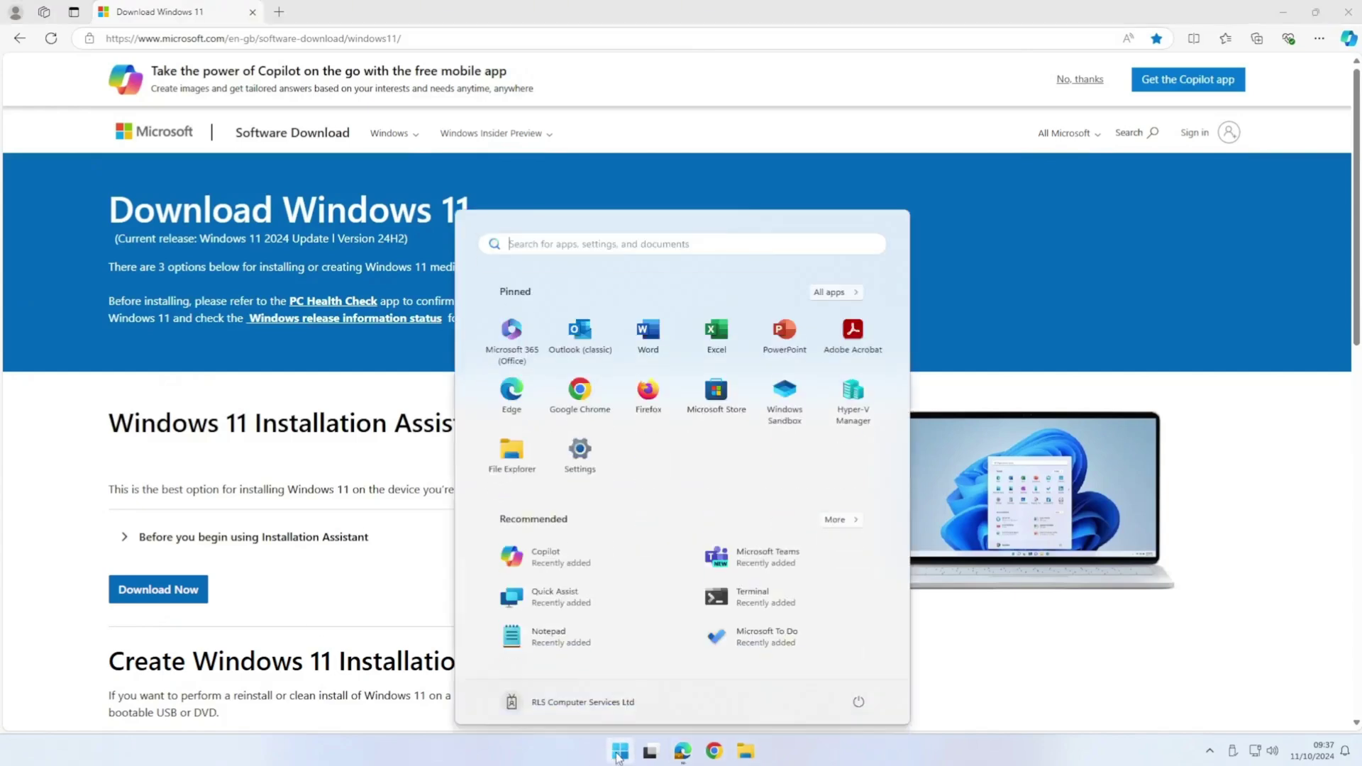
pyautogui.write('windows rec')
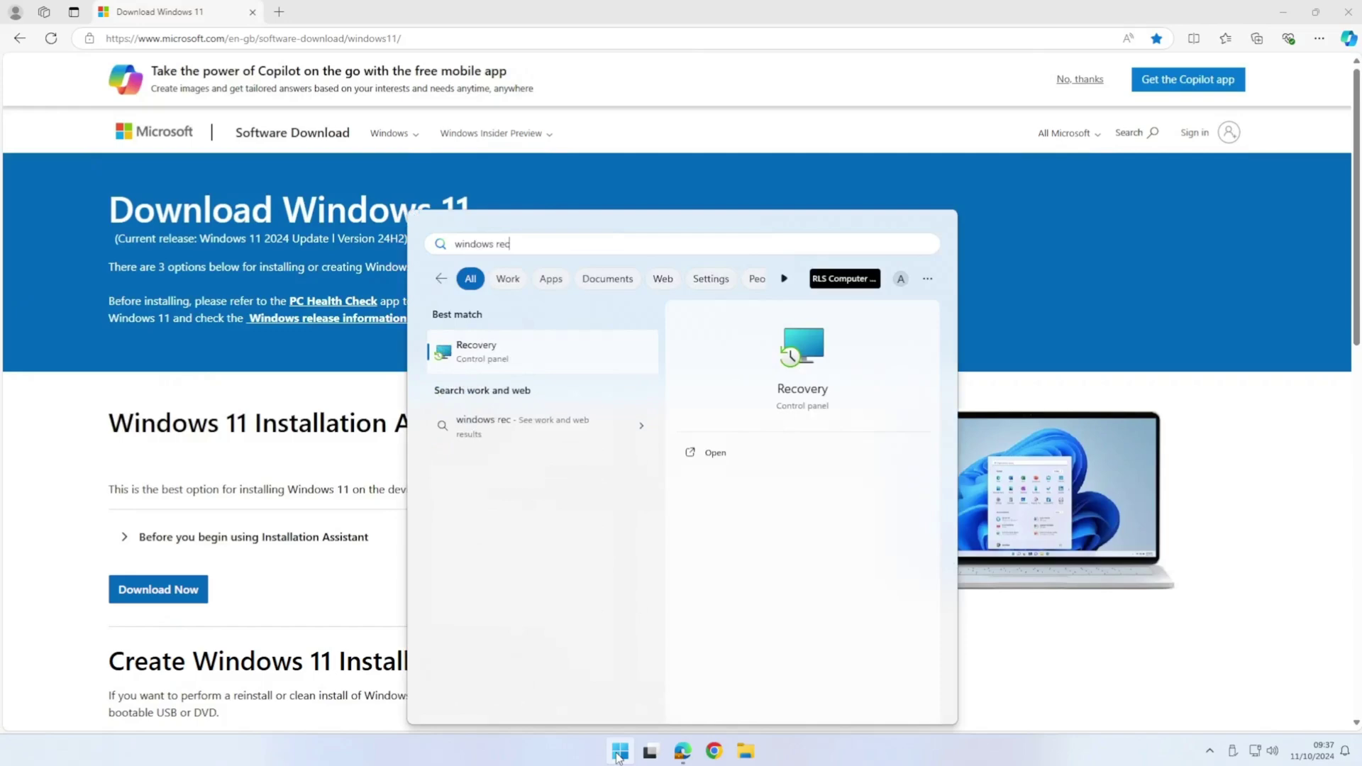
pyautogui.write('o')
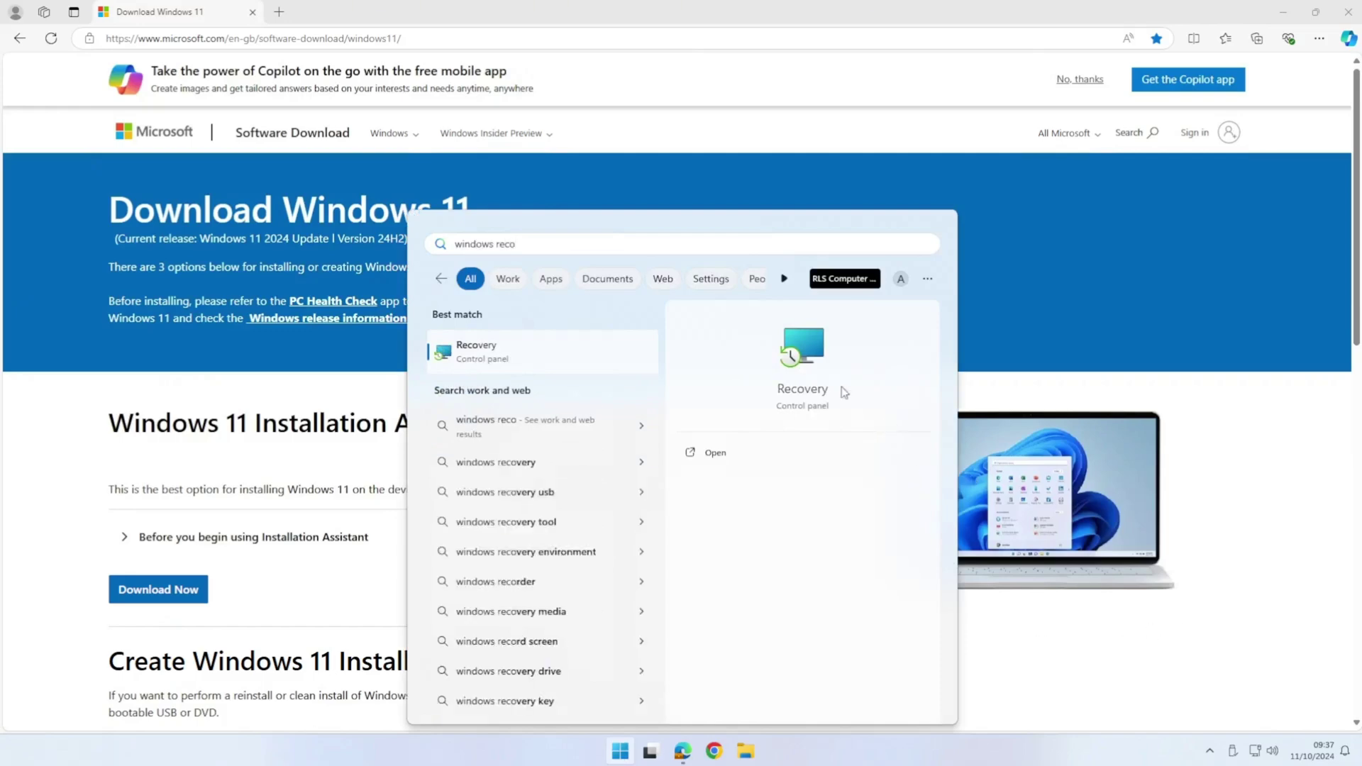
pyautogui.click(813, 361)
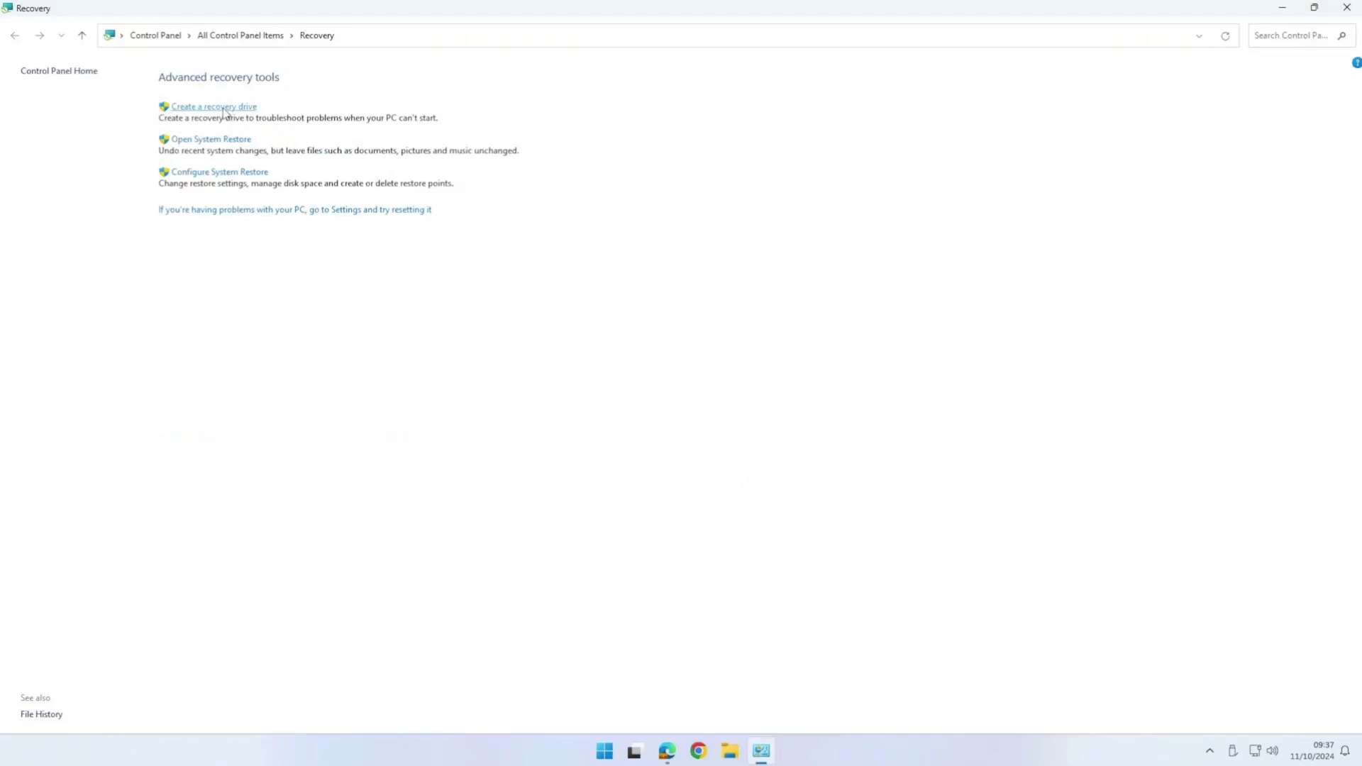
# Start Create a recovery drive and approve the Recovery Media Creator permission prompt
pyautogui.click(224, 108)
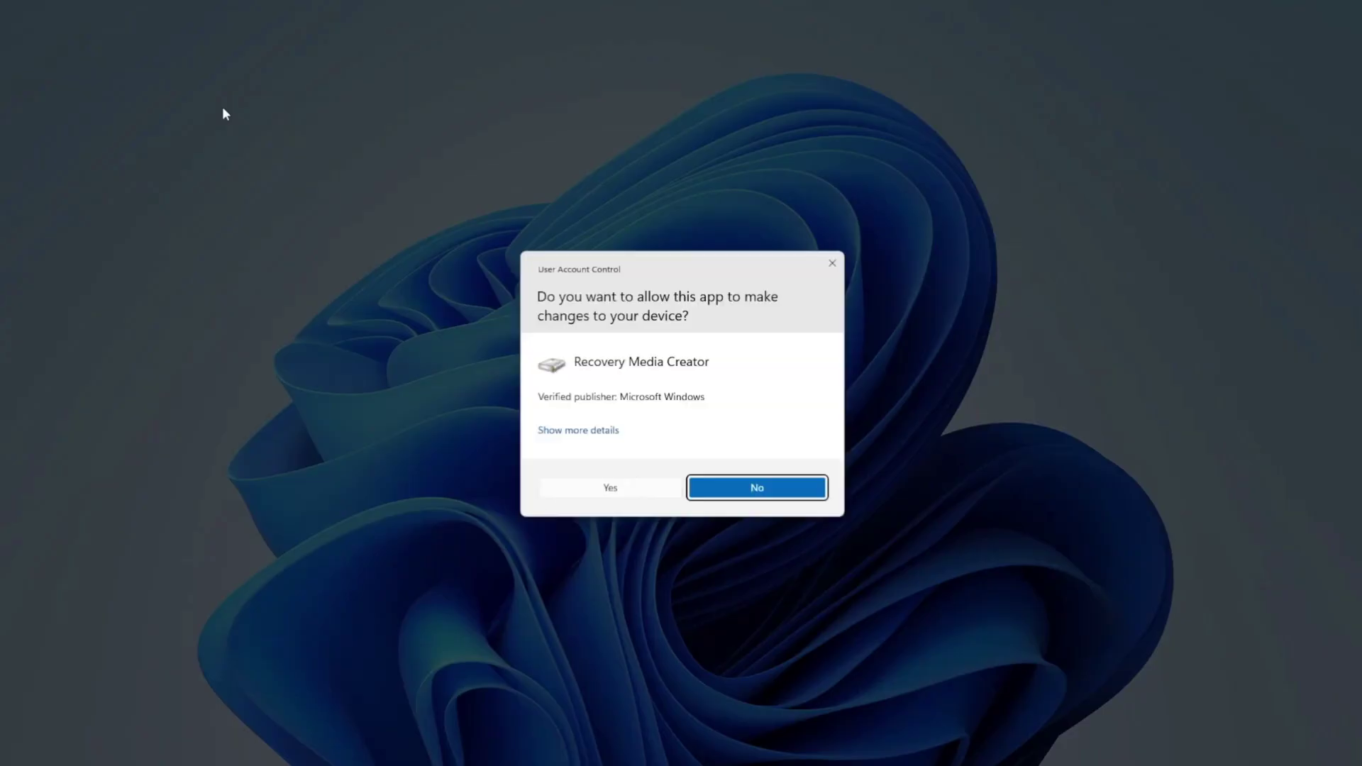
pyautogui.click(599, 486)
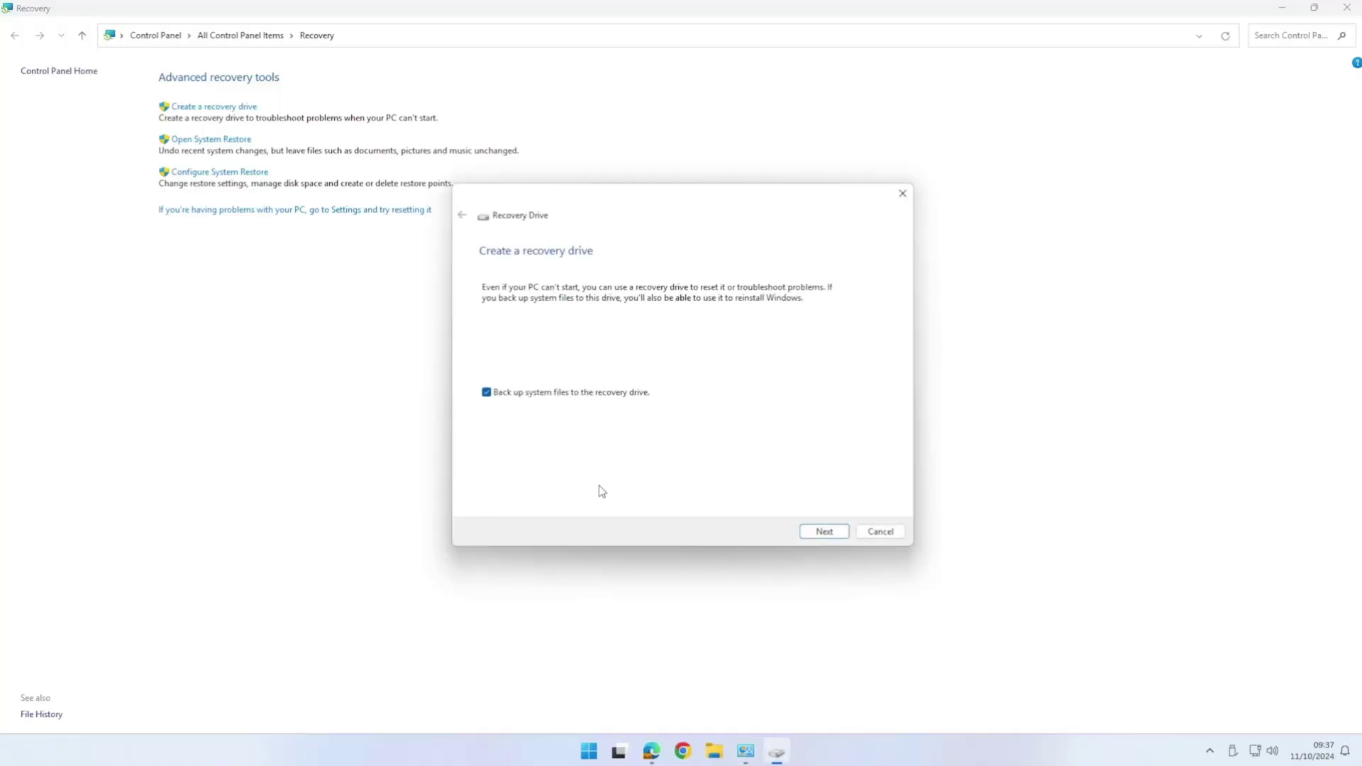